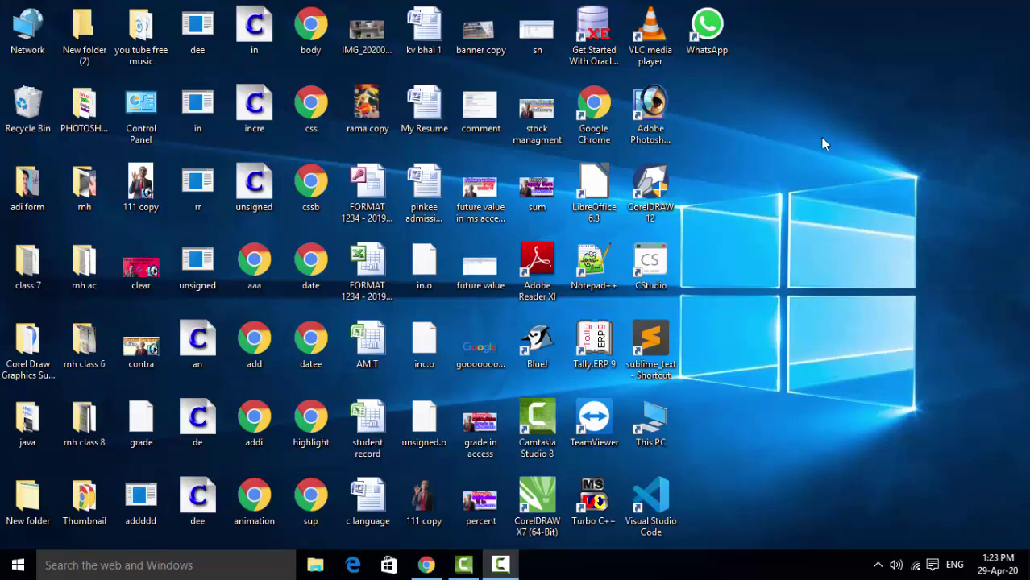
- Refresh the desktop repeatedly, then return to the Docs document and add an empty line below its text
{"action": "right_click", "coordinate": [819, 136]}
{"action": "left_click", "coordinate": [843, 181]}
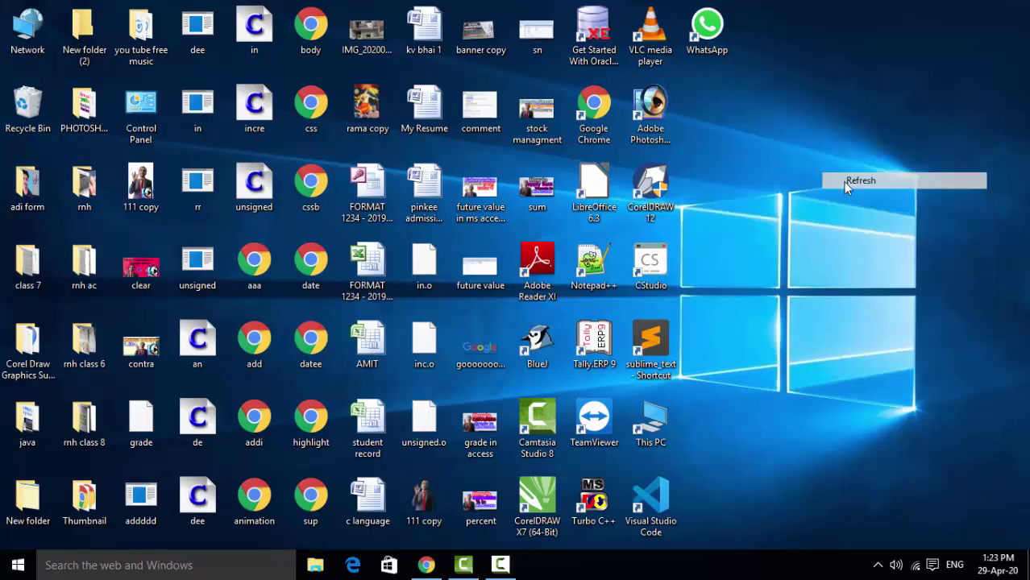
{"action": "right_click", "coordinate": [841, 182]}
{"action": "left_click", "coordinate": [854, 225]}
{"action": "right_click", "coordinate": [856, 239]}
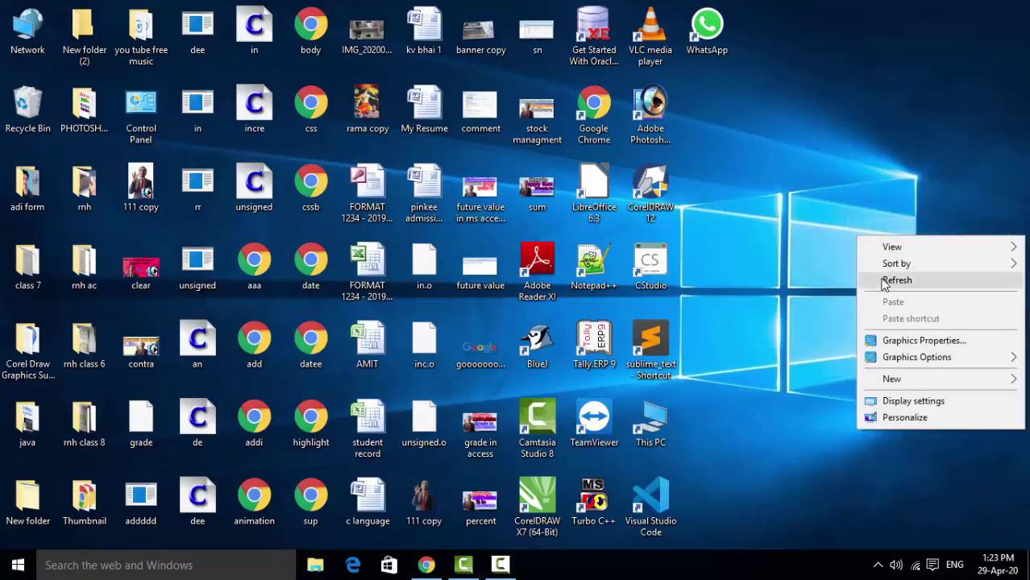
{"action": "left_click", "coordinate": [884, 282]}
{"action": "right_click", "coordinate": [884, 281]}
{"action": "left_click", "coordinate": [886, 322]}
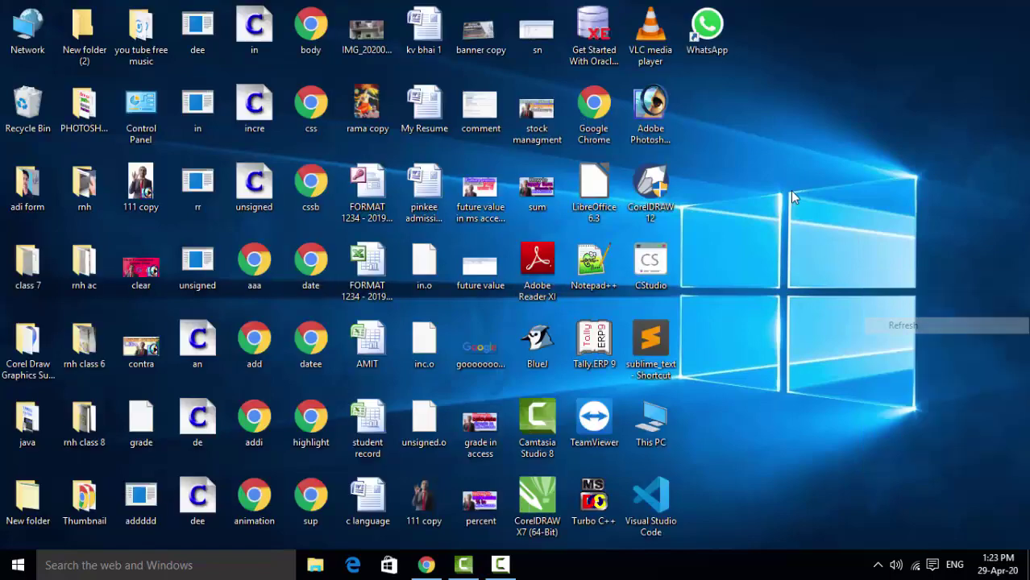
{"action": "right_click", "coordinate": [790, 190]}
{"action": "left_click", "coordinate": [802, 235]}
{"action": "right_click", "coordinate": [805, 236]}
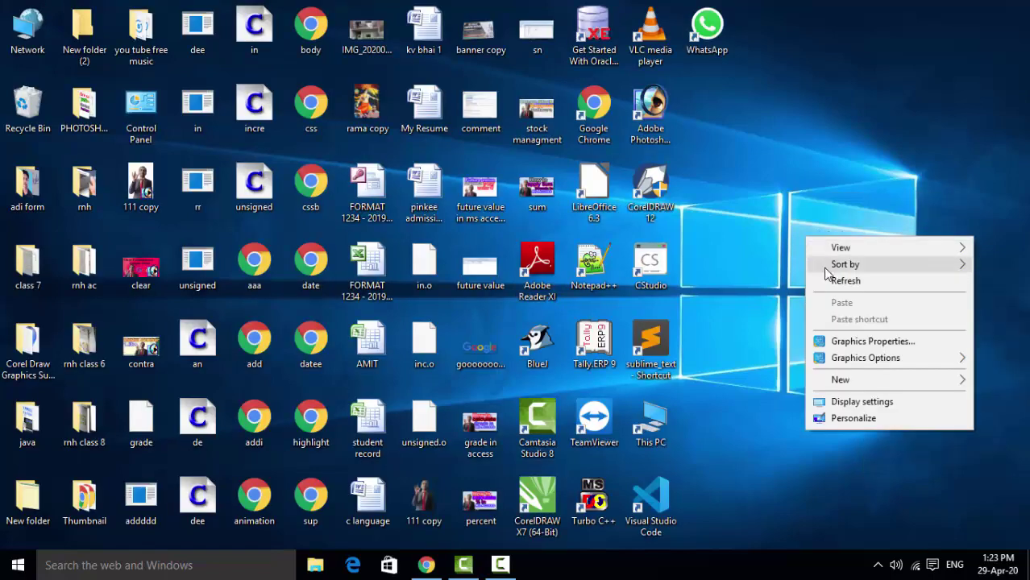
{"action": "left_click", "coordinate": [830, 280]}
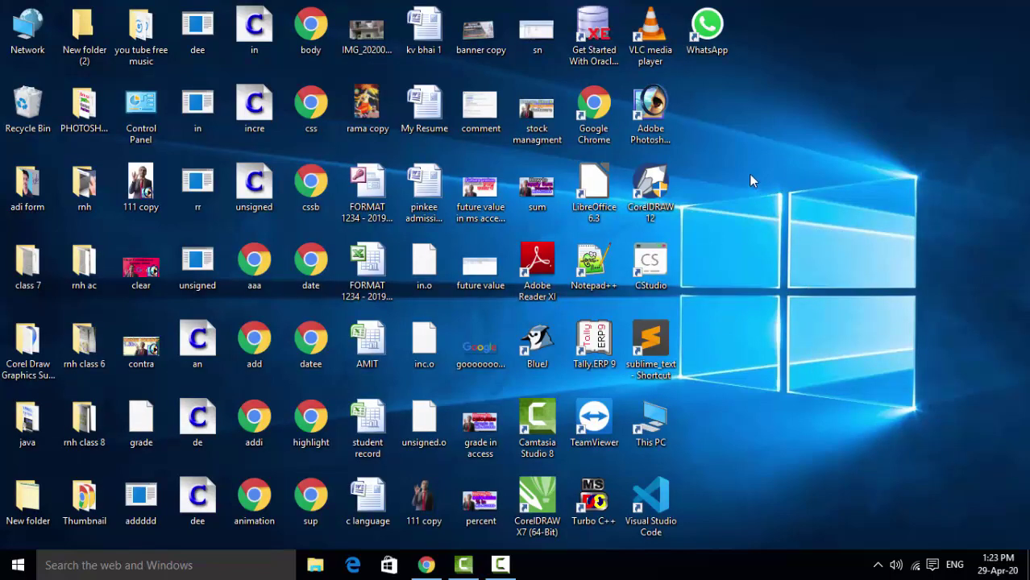
{"action": "right_click", "coordinate": [744, 143]}
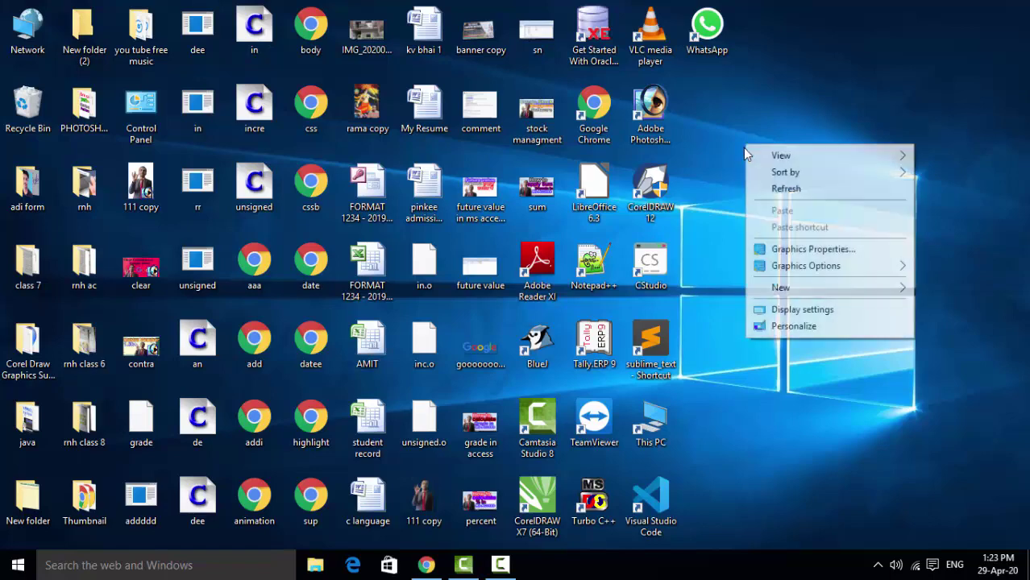
{"action": "left_click", "coordinate": [765, 185]}
{"action": "right_click", "coordinate": [765, 156]}
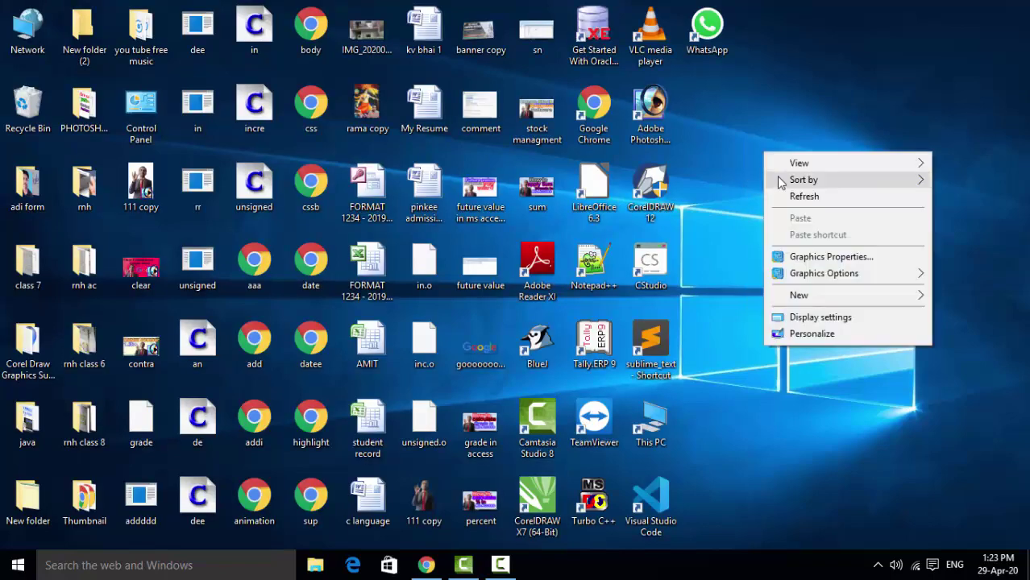
{"action": "left_click", "coordinate": [783, 196]}
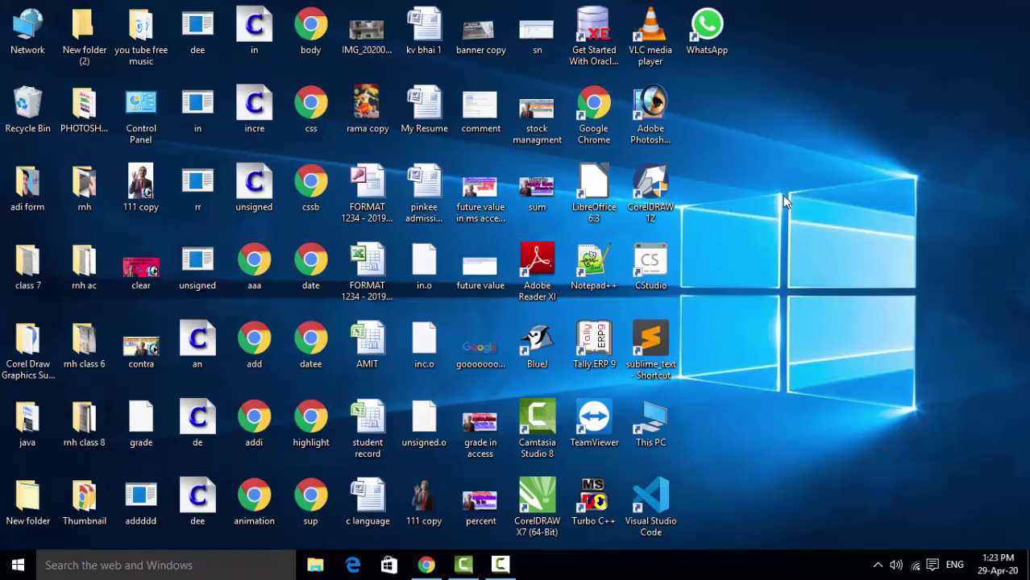
{"action": "right_click", "coordinate": [782, 195]}
{"action": "left_click", "coordinate": [817, 240]}
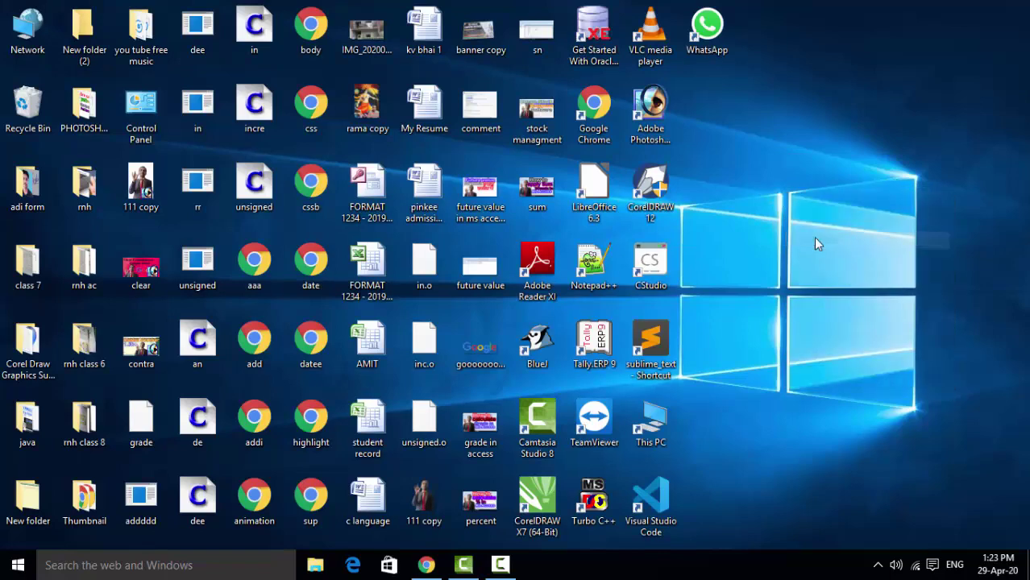
{"action": "right_click", "coordinate": [812, 233]}
{"action": "left_click", "coordinate": [842, 277]}
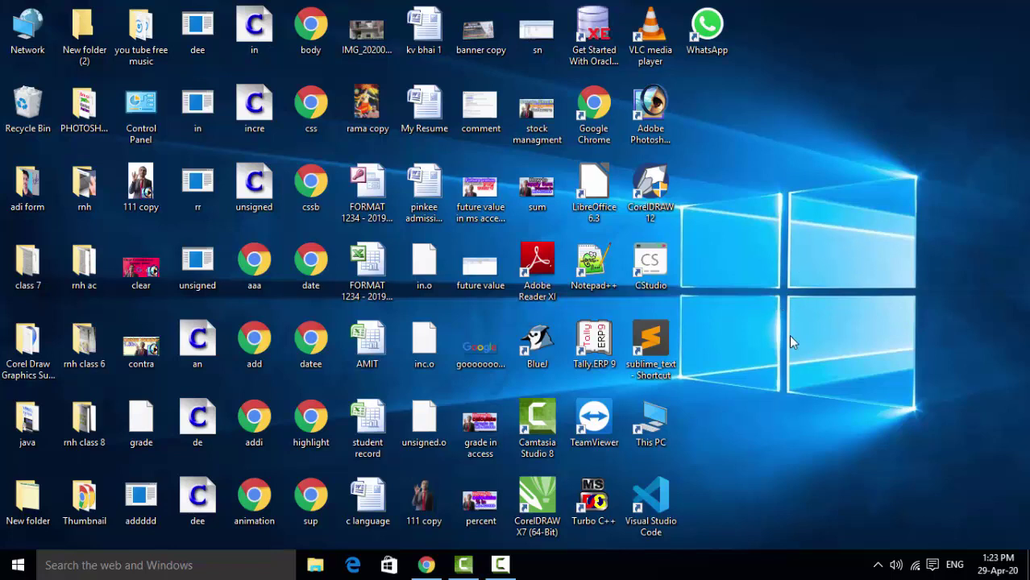
{"action": "left_click", "coordinate": [426, 566]}
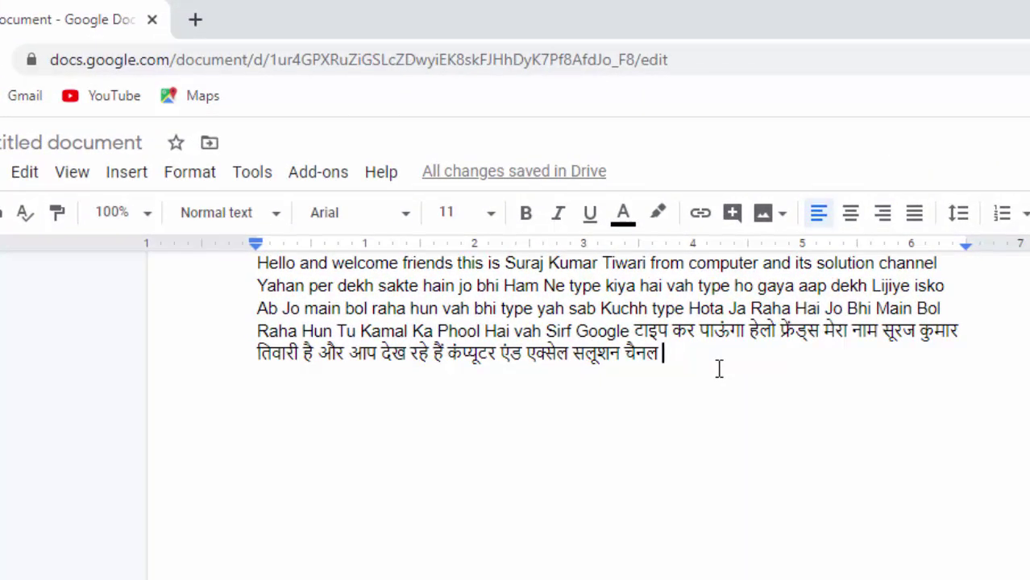
{"action": "key", "text": "Return"}
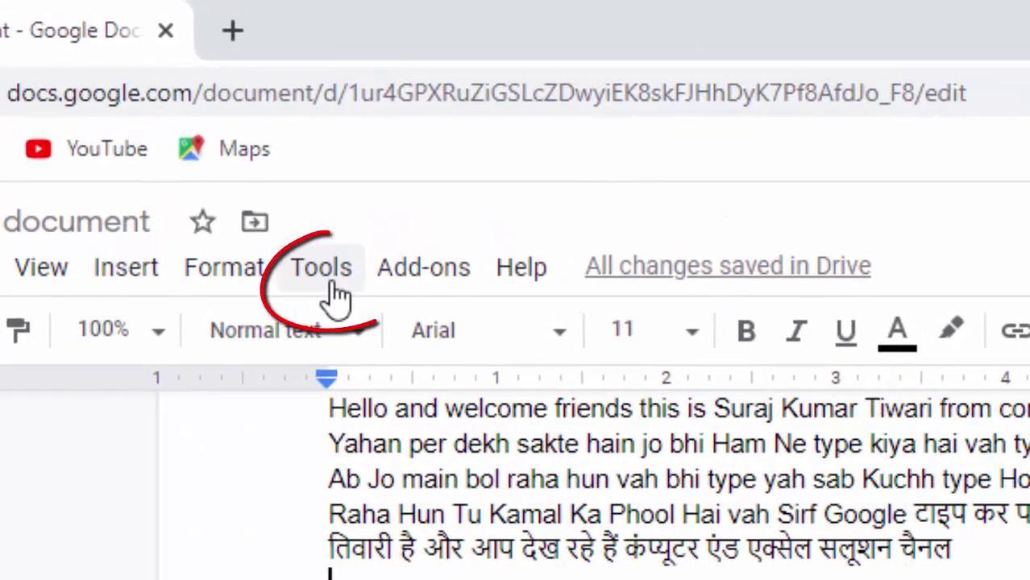
- Turn on Voice typing from the Tools menu, with हिन्दी as the language
{"action": "left_click", "coordinate": [331, 289]}
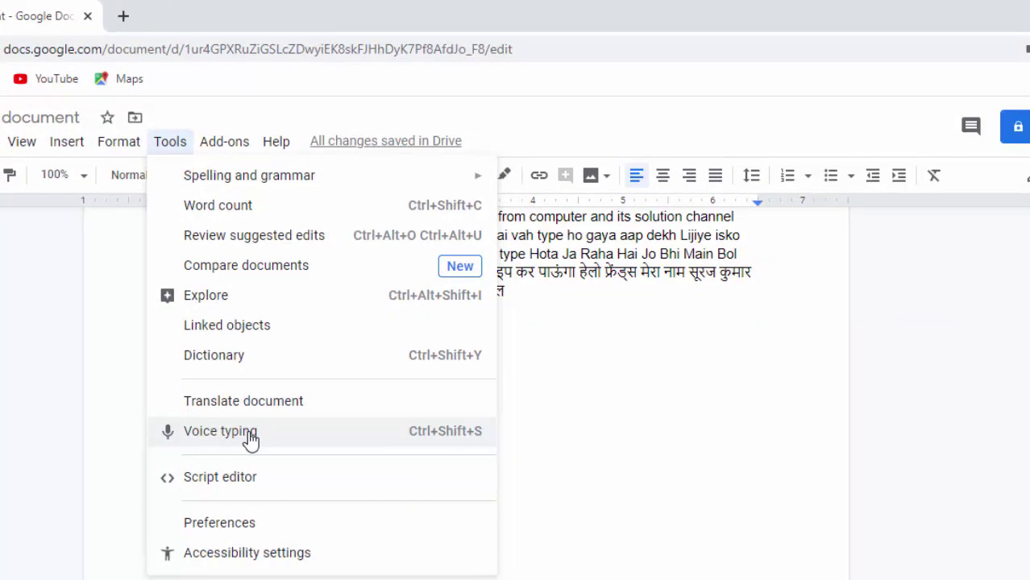
{"action": "left_click", "coordinate": [250, 433]}
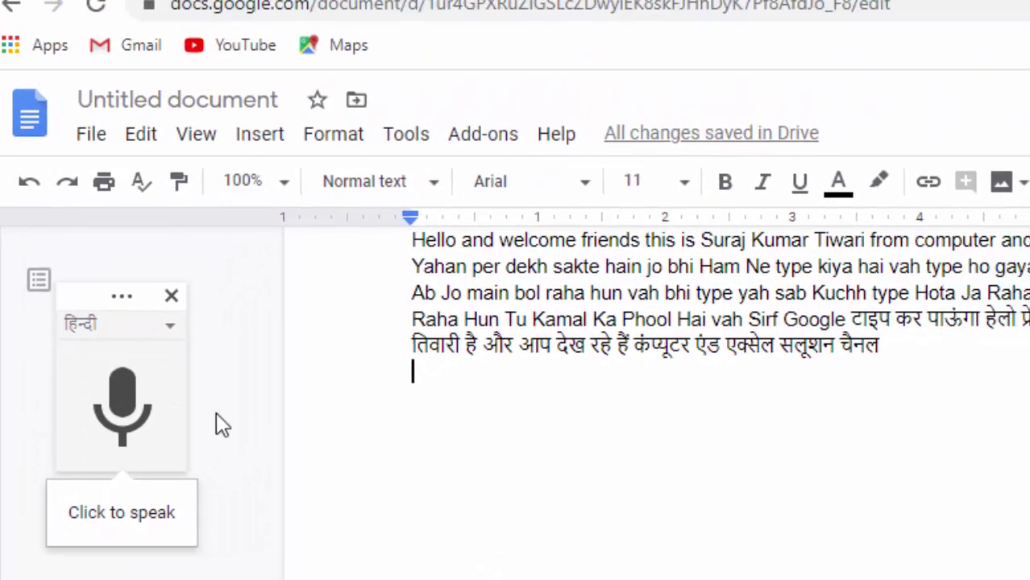
- Keep हिन्दी as the dictation language and dictate the Hindi greeting and channel-promotion paragraph
{"action": "left_click", "coordinate": [170, 325]}
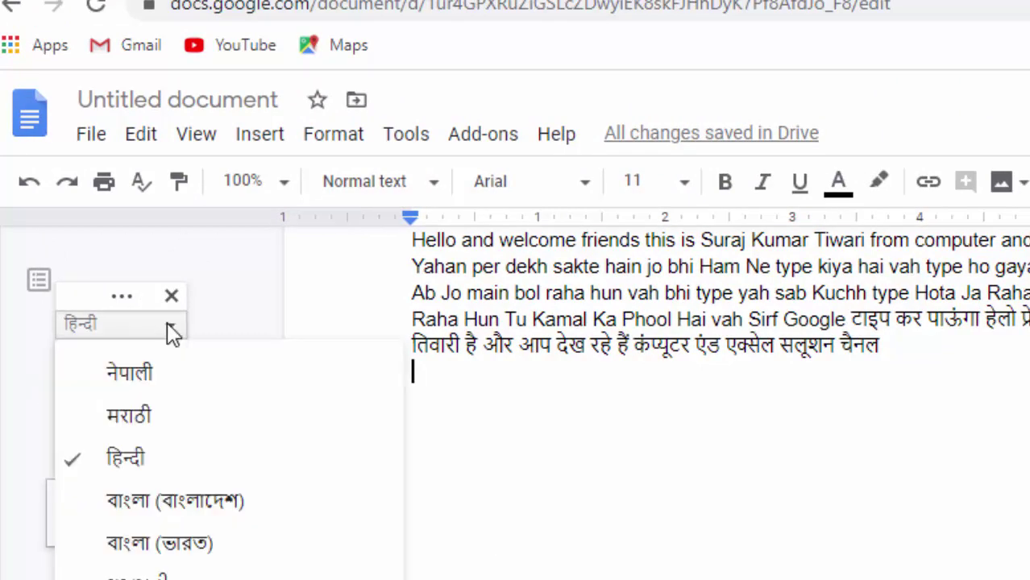
{"action": "left_click", "coordinate": [168, 324]}
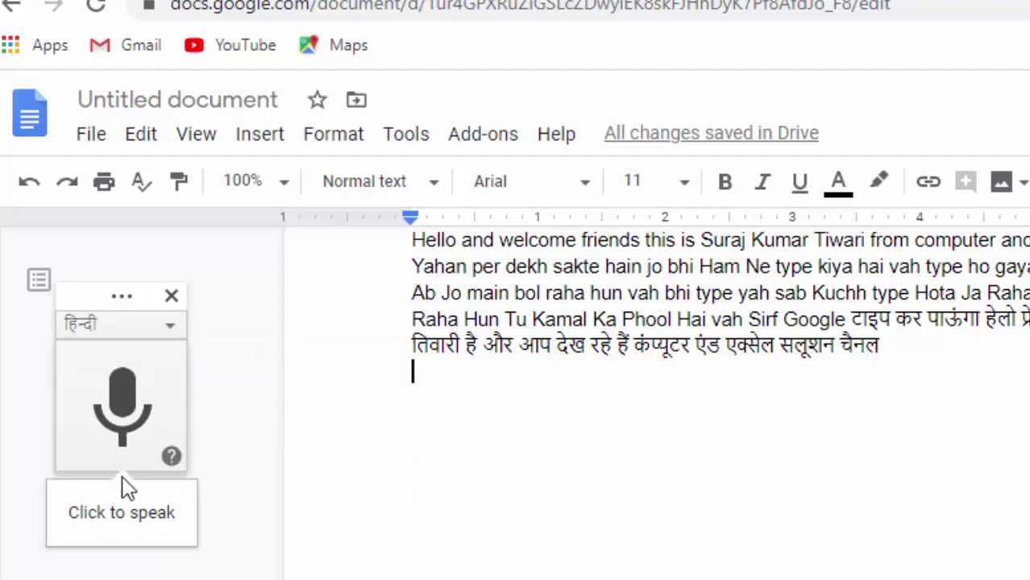
{"action": "left_click", "coordinate": [121, 407]}
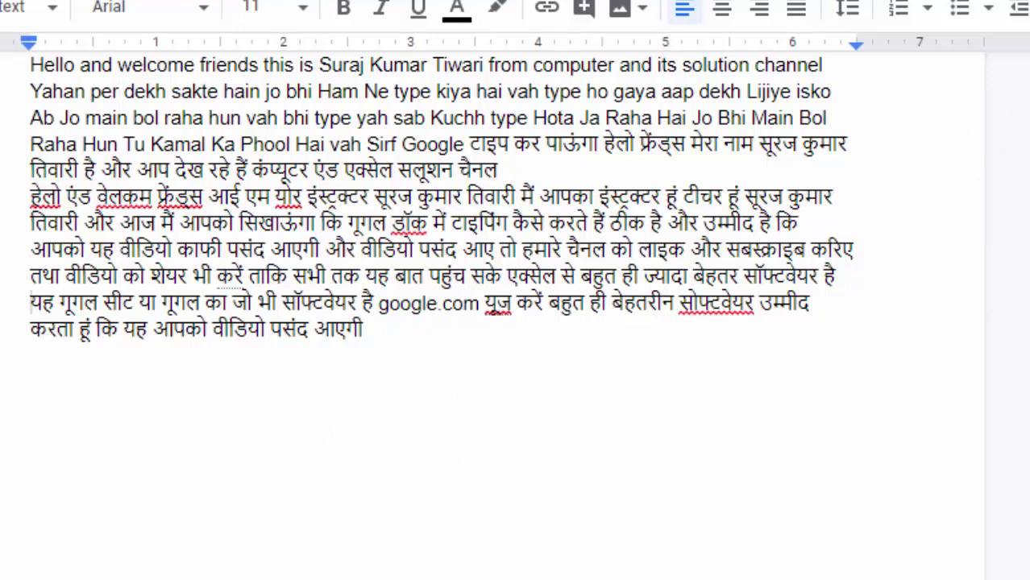
- Switch voice typing to English (India) and put the cursor after the last line
{"action": "left_click", "coordinate": [120, 113]}
{"action": "scroll", "coordinate": [193, 202], "scroll_direction": "up", "scroll_amount": 5}
{"action": "scroll", "coordinate": [196, 226], "scroll_direction": "up", "scroll_amount": 5}
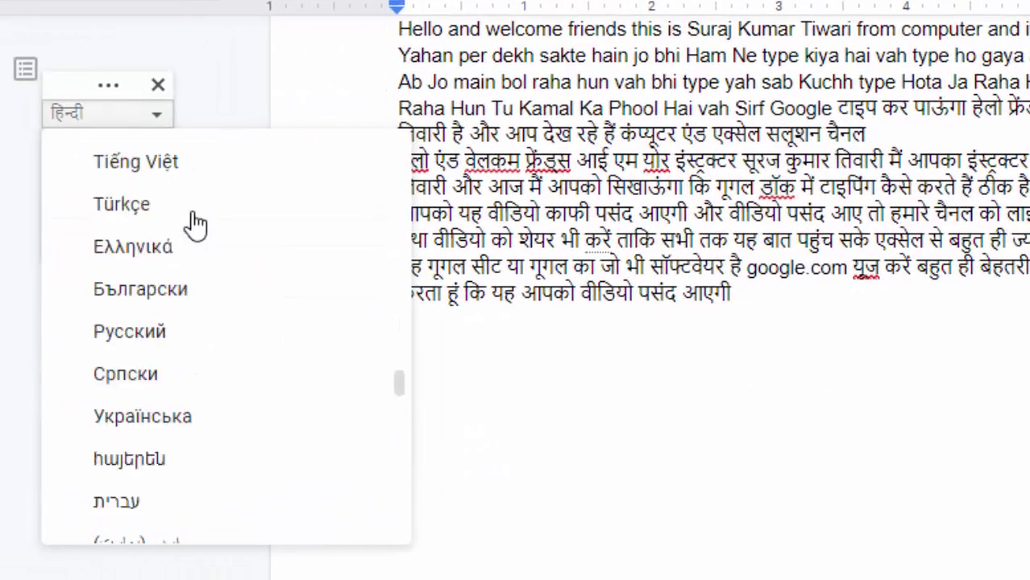
{"action": "scroll", "coordinate": [195, 168], "scroll_direction": "up", "scroll_amount": 10}
{"action": "scroll", "coordinate": [203, 154], "scroll_direction": "up", "scroll_amount": 10}
{"action": "scroll", "coordinate": [197, 156], "scroll_direction": "up", "scroll_amount": 5}
{"action": "scroll", "coordinate": [216, 203], "scroll_direction": "up", "scroll_amount": 5}
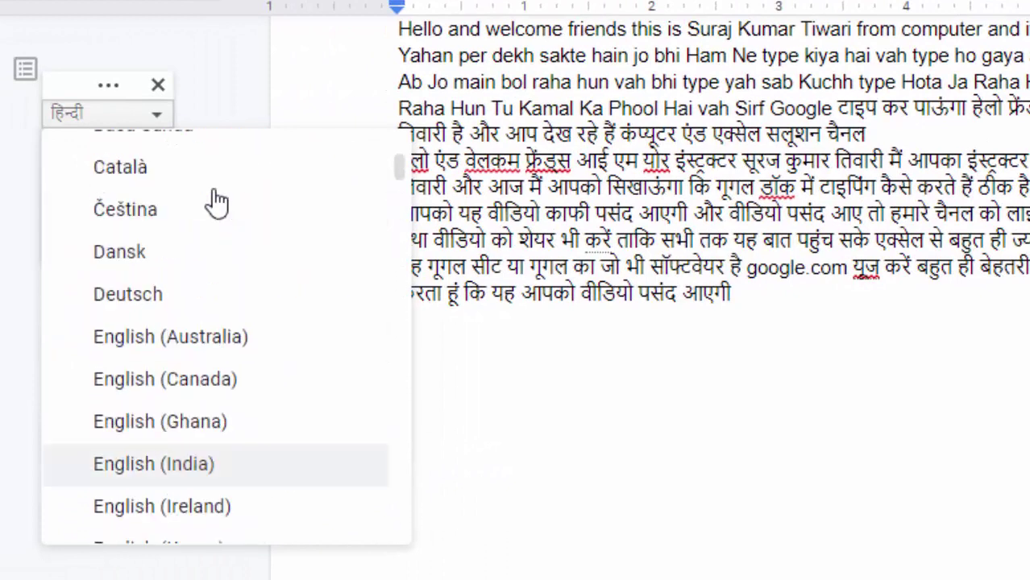
{"action": "scroll", "coordinate": [215, 203], "scroll_direction": "up", "scroll_amount": 2}
{"action": "scroll", "coordinate": [217, 359], "scroll_direction": "down", "scroll_amount": 2}
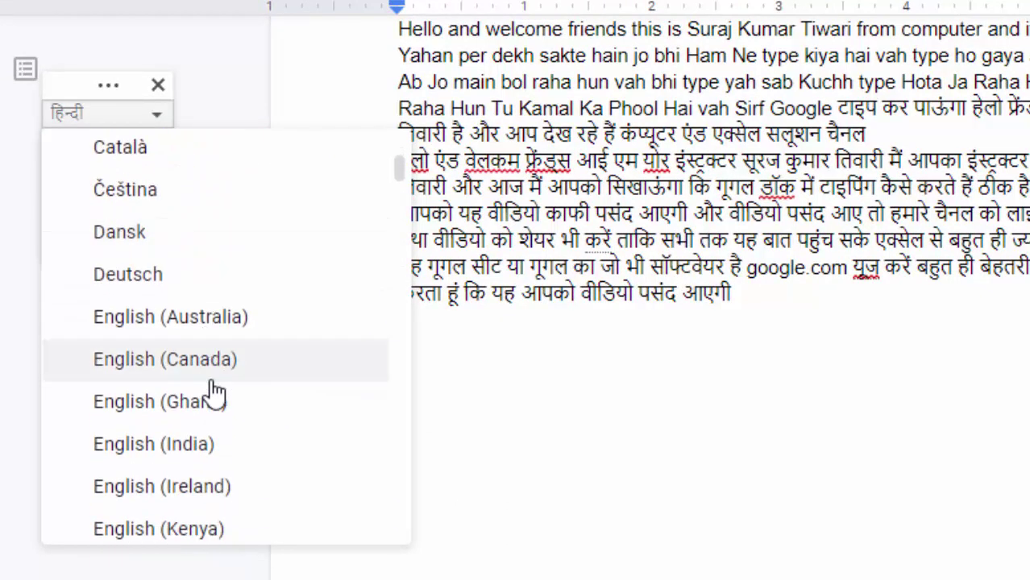
{"action": "scroll", "coordinate": [216, 385], "scroll_direction": "down", "scroll_amount": 2}
{"action": "left_click", "coordinate": [215, 319]}
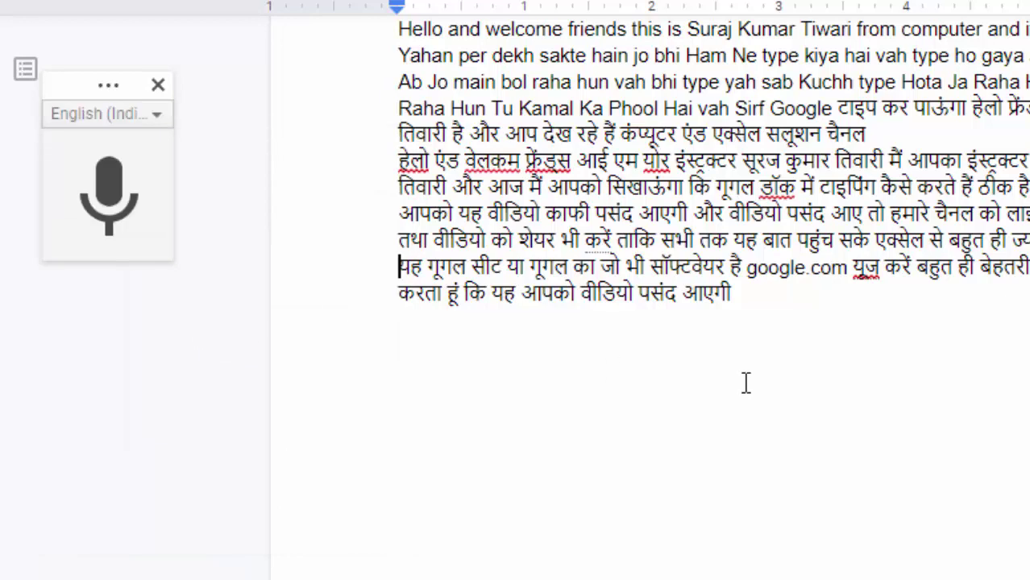
{"action": "left_click", "coordinate": [796, 306]}
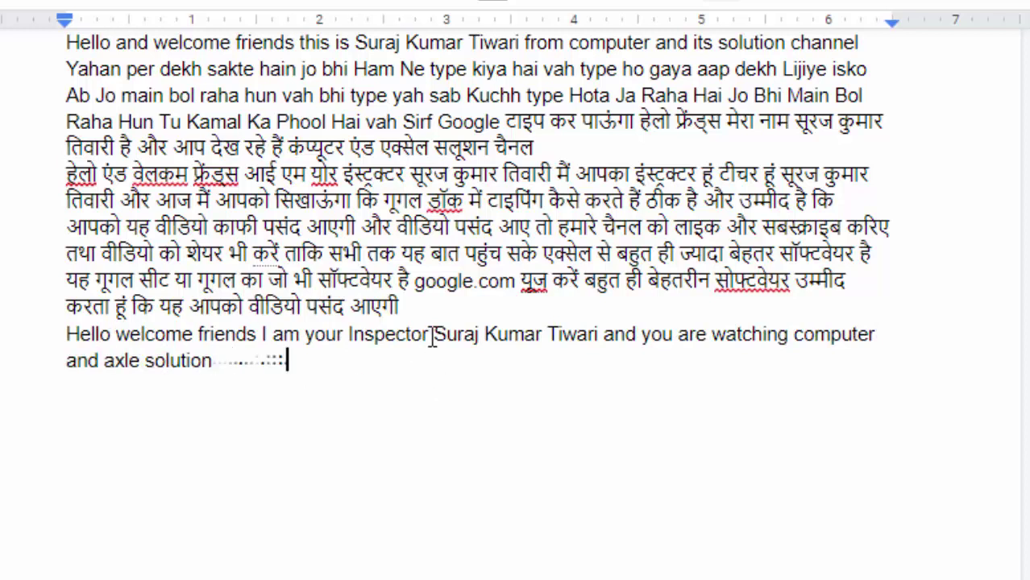
- Delete the garbled English paragraph and restart English voice typing
{"action": "left_click_drag", "start_coordinate": [425, 335], "coordinate": [355, 334]}
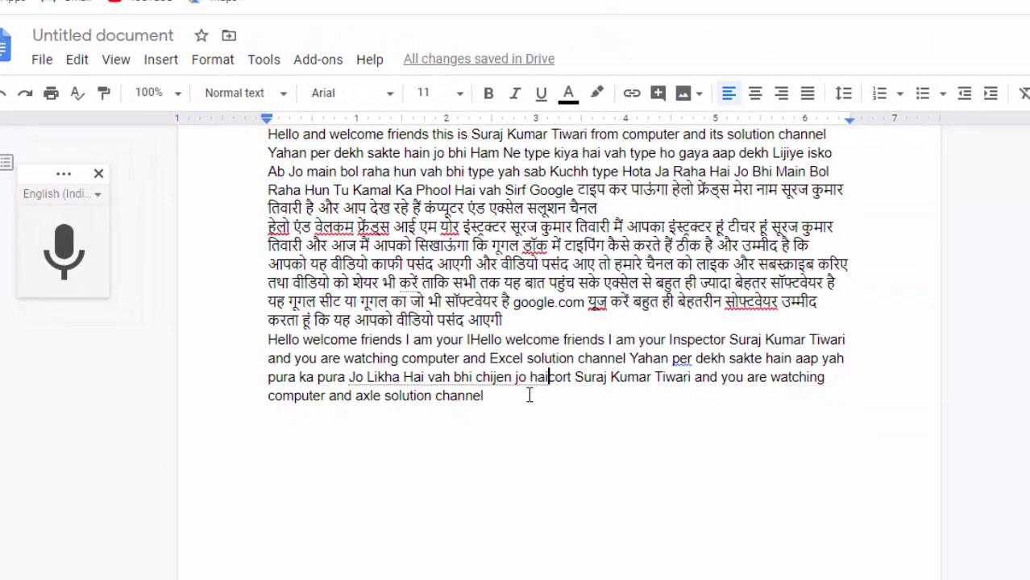
{"action": "left_click_drag", "start_coordinate": [493, 394], "coordinate": [194, 339]}
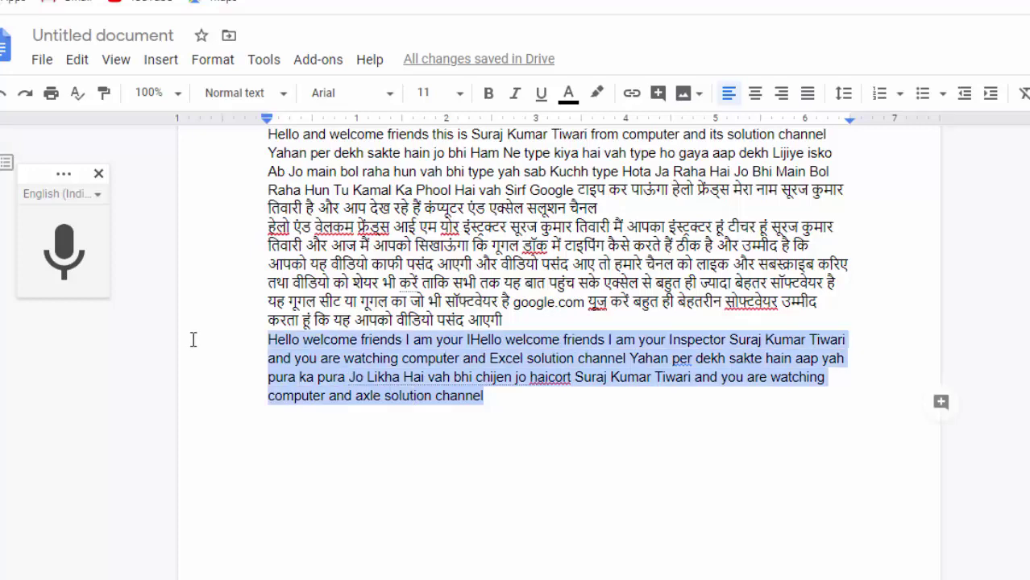
{"action": "key", "text": "Delete"}
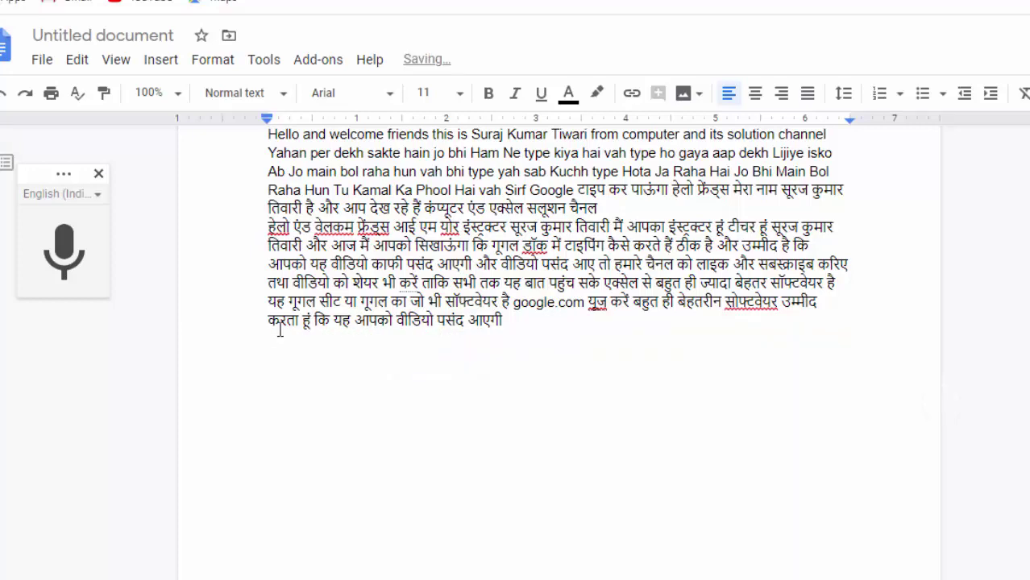
{"action": "left_click", "coordinate": [68, 248]}
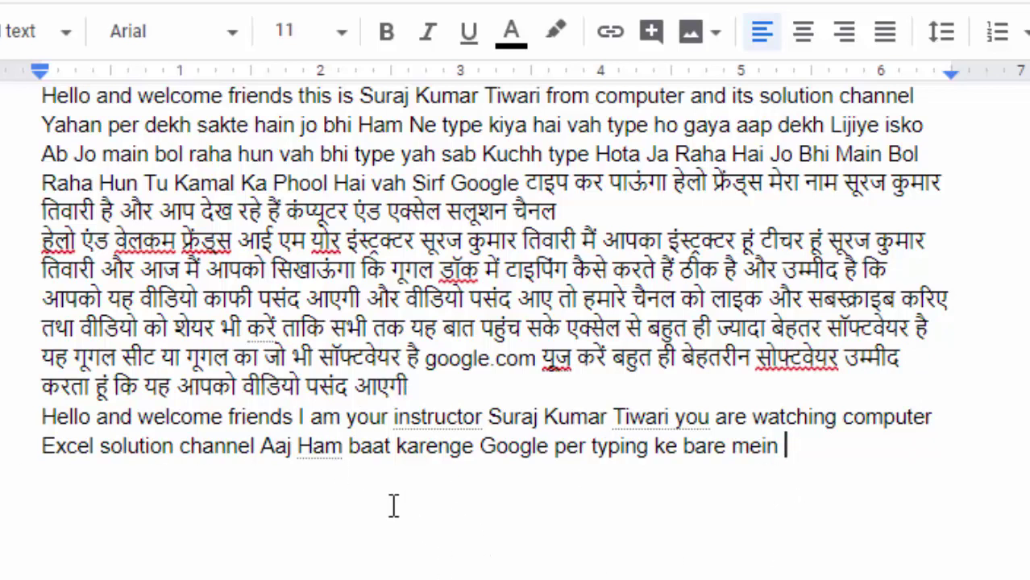
- Dictate the English welcome line ending 'Google per typing ke bare mein', then scroll up
{"action": "scroll", "coordinate": [393, 505], "scroll_direction": "up", "scroll_amount": 3}
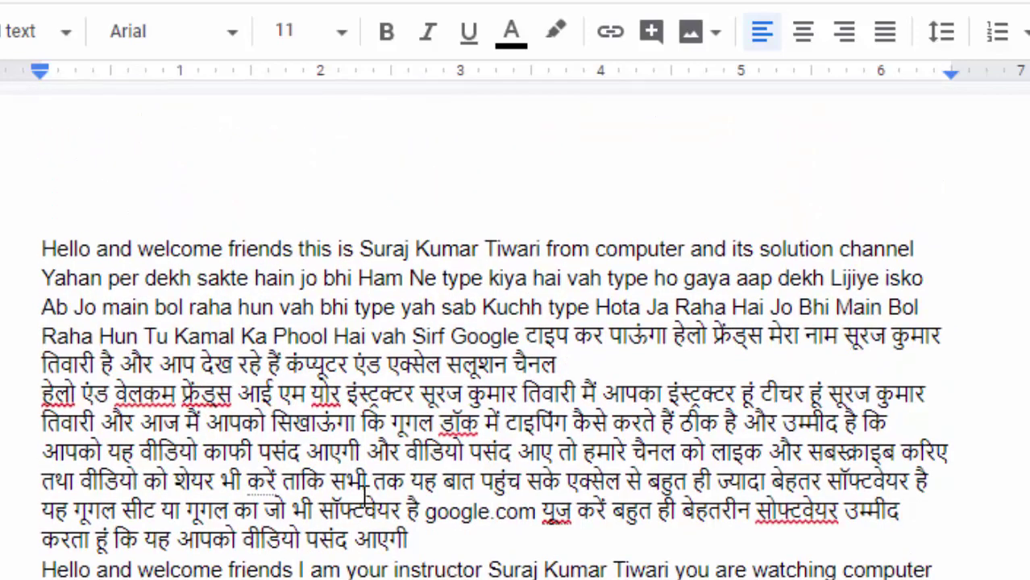